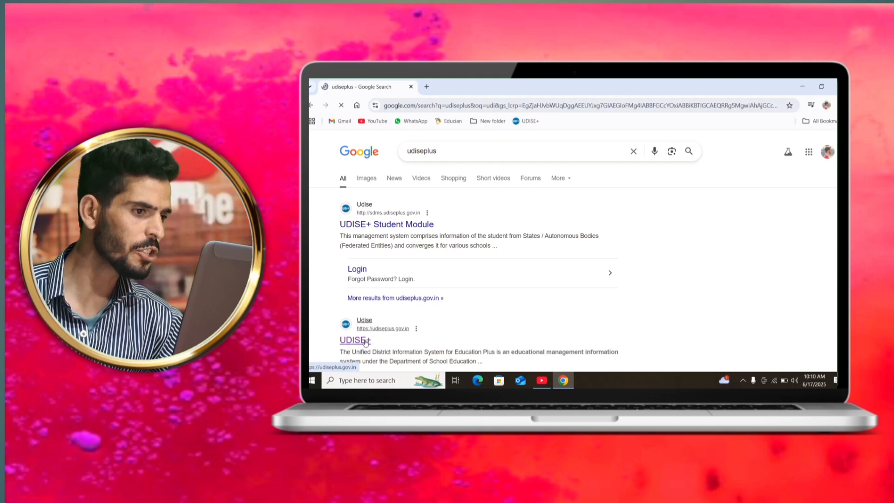
Step: Open the Students Module from the UDISE+ login options and enter the current academic year 2025-26
scroll(366, 342, "down", 3)
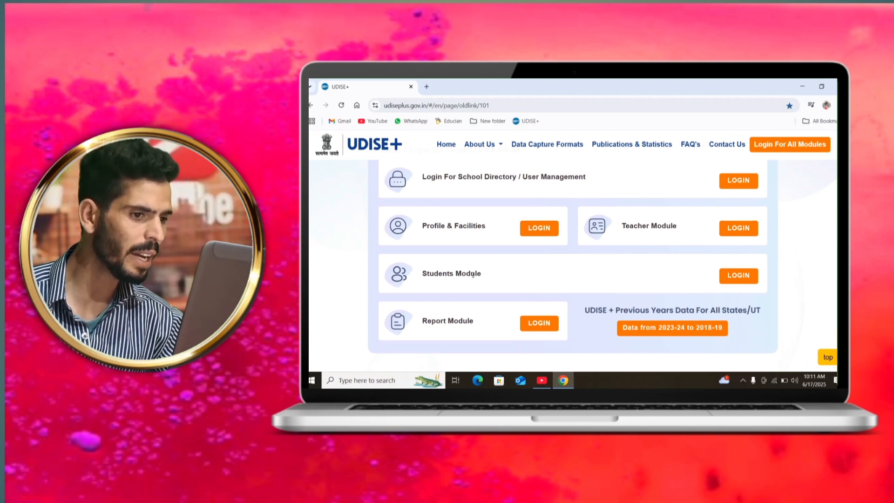
left_click(745, 276)
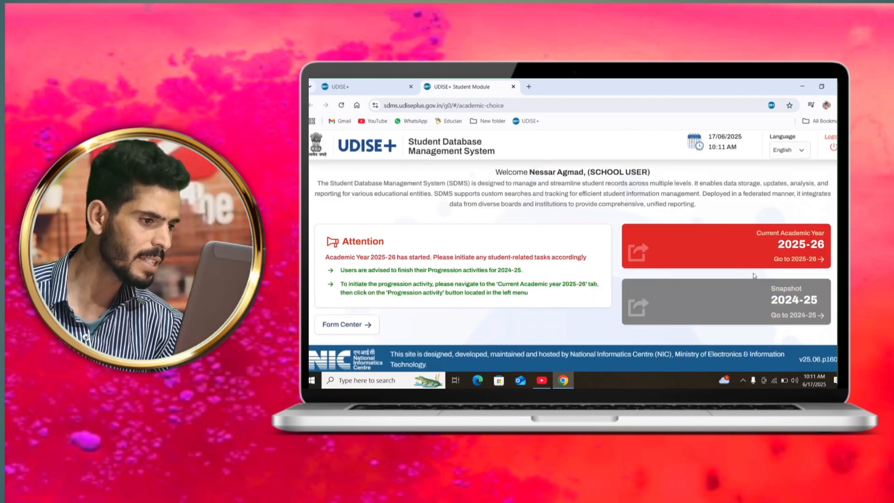
left_click(698, 255)
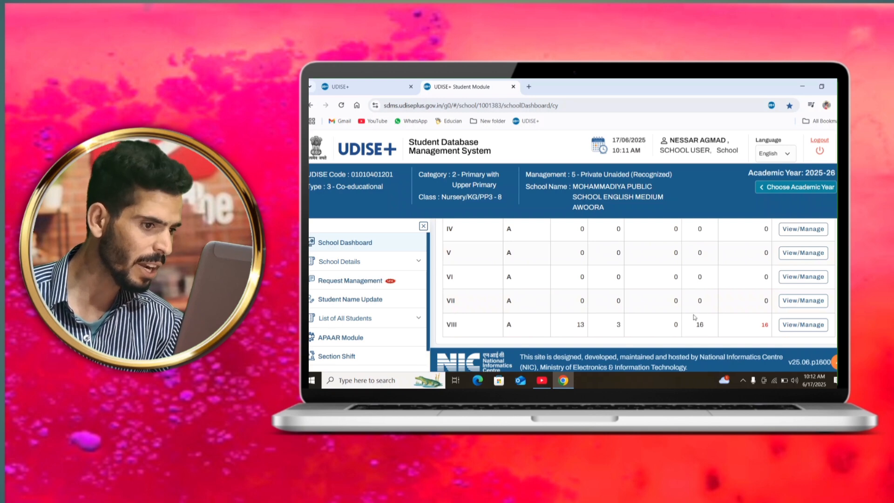
Step: Look over the grade-wise school details on the school dashboard, hiding and restoring the side menu
scroll(694, 317, "up", 5)
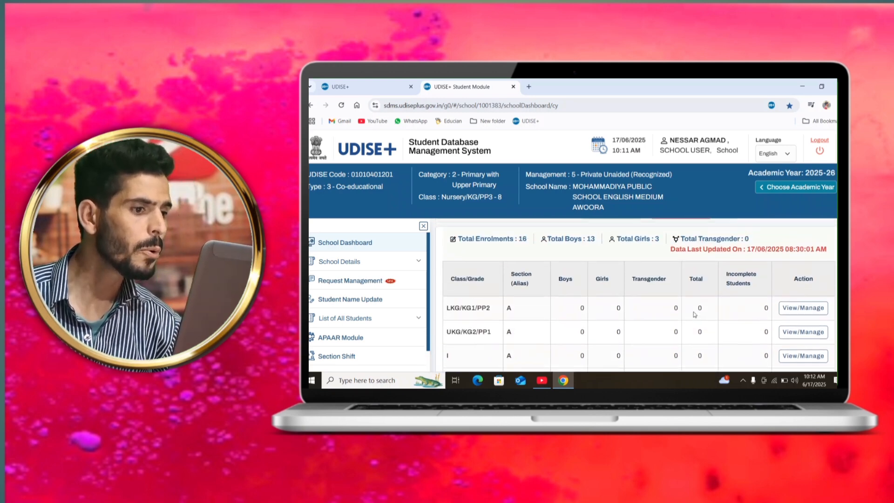
scroll(694, 315, "up", 1)
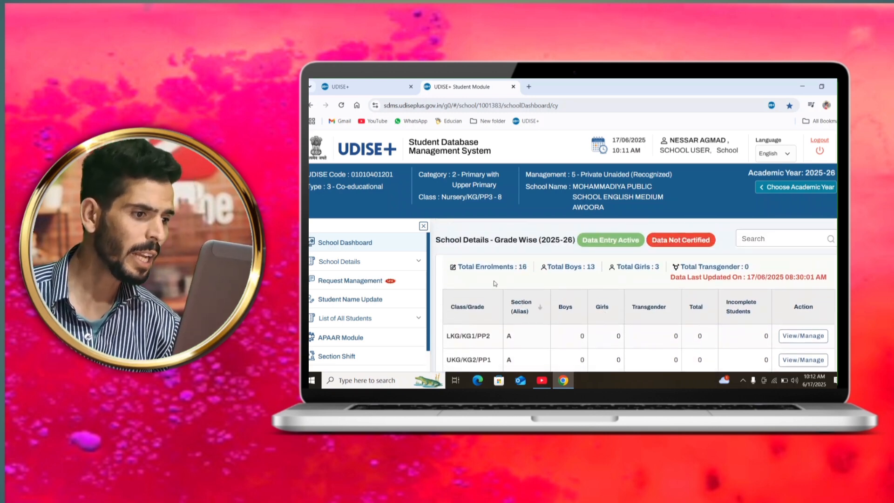
left_click(423, 226)
left_click(322, 225)
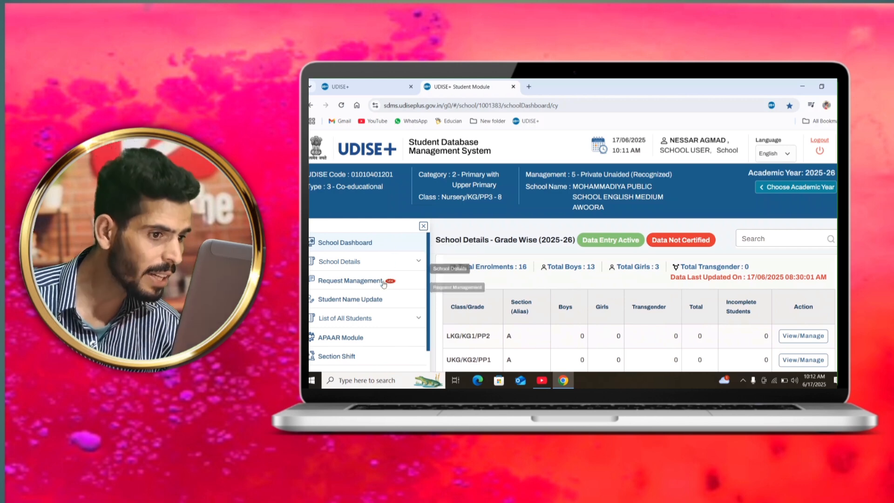
Step: Open the list of active students for 2024-25 and browse the student records
scroll(378, 316, "down", 2)
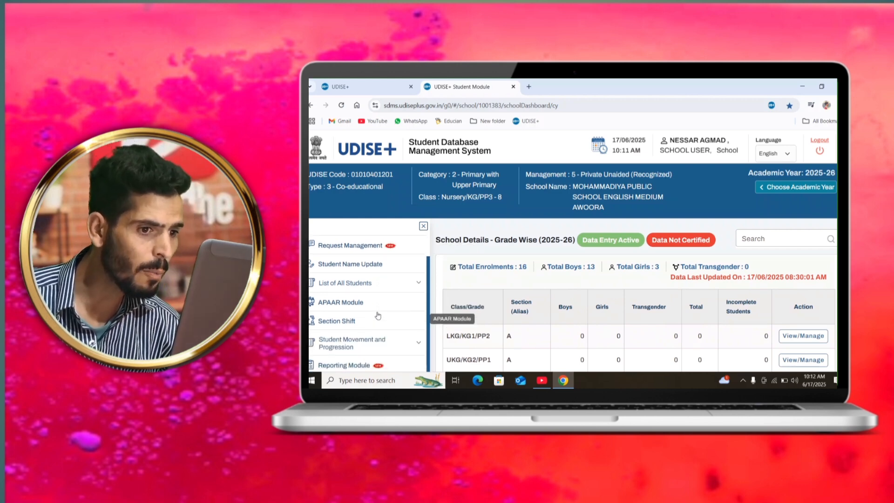
left_click(382, 288)
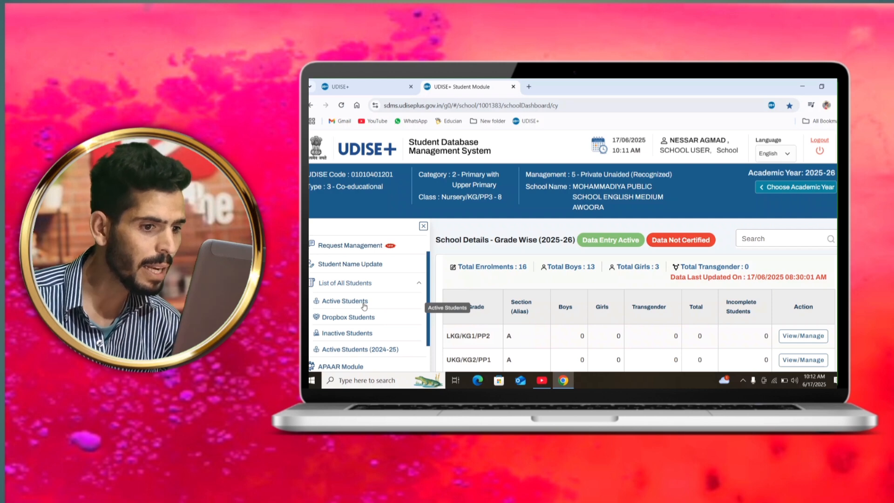
left_click(363, 350)
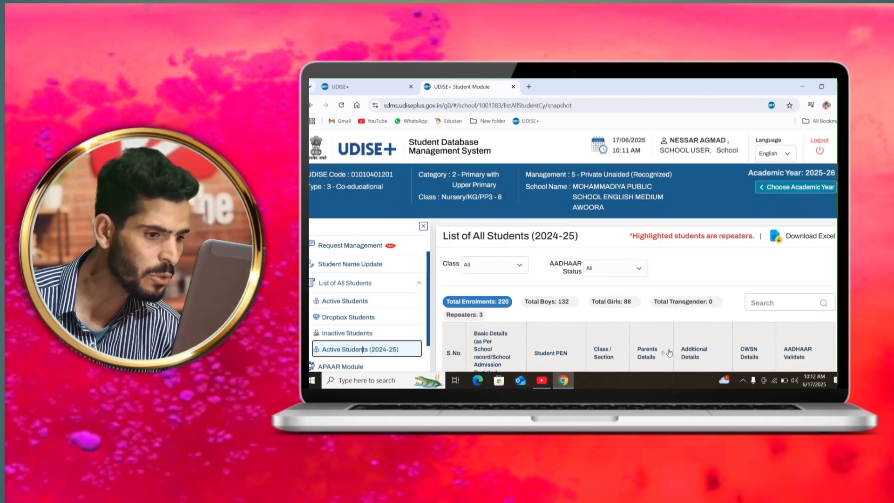
scroll(669, 352, "down", 1)
scroll(669, 353, "down", 5)
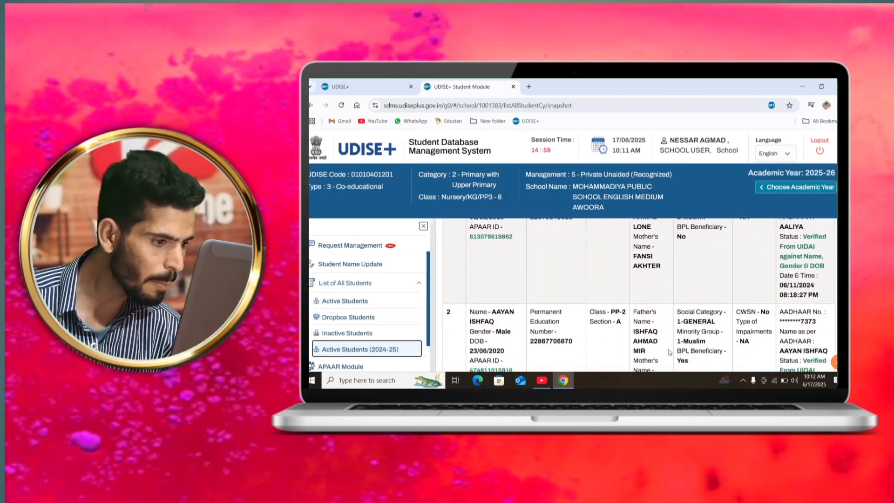
scroll(669, 352, "down", 6)
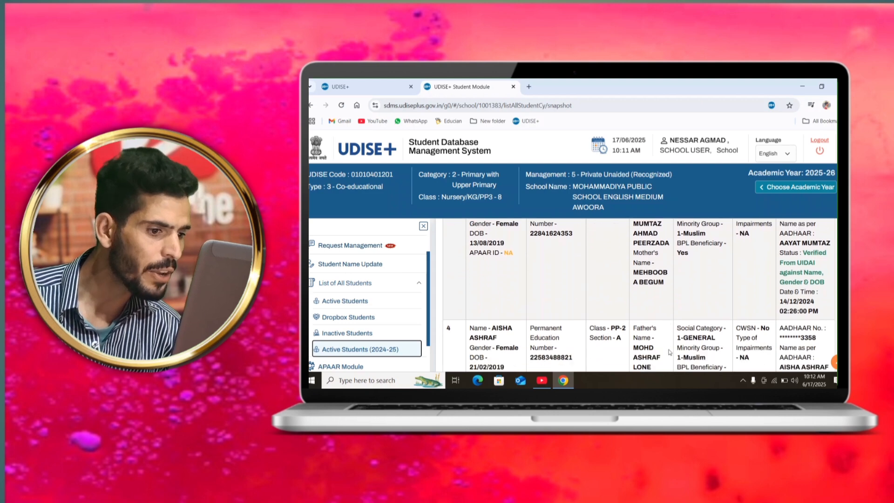
scroll(669, 353, "down", 6)
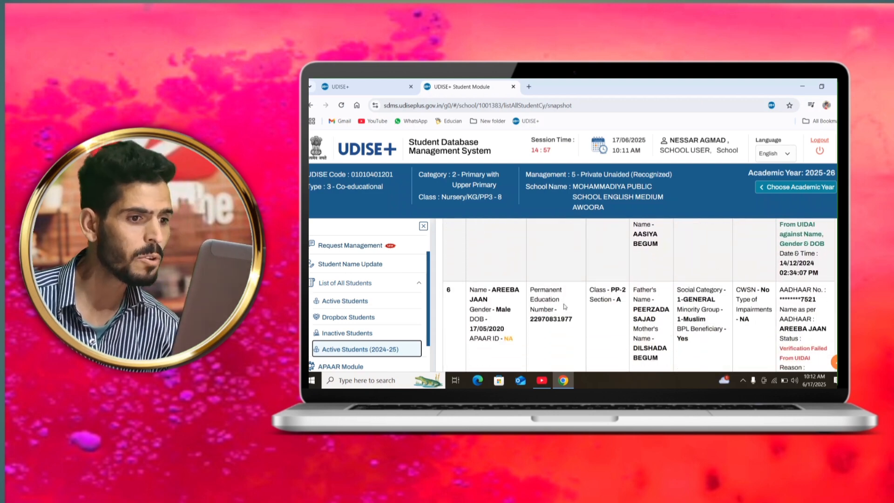
Step: Open Progression Activity from the student movement and progression section
scroll(404, 303, "down", 1)
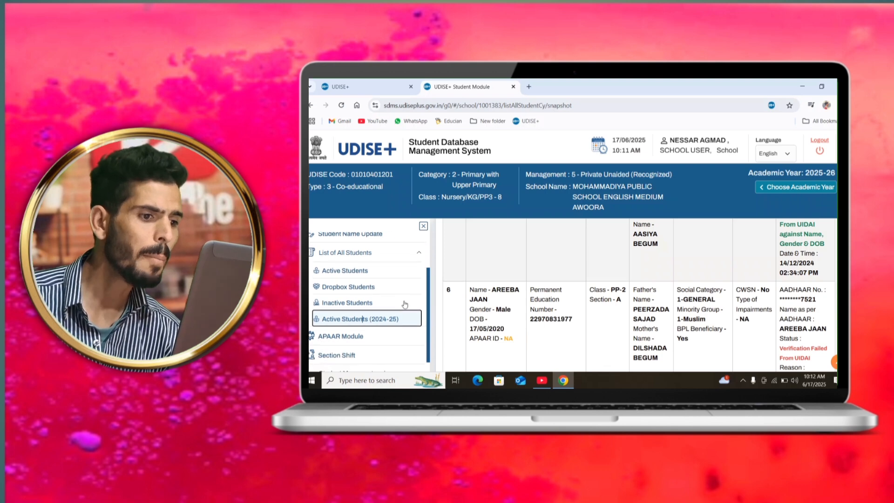
scroll(405, 304, "down", 5)
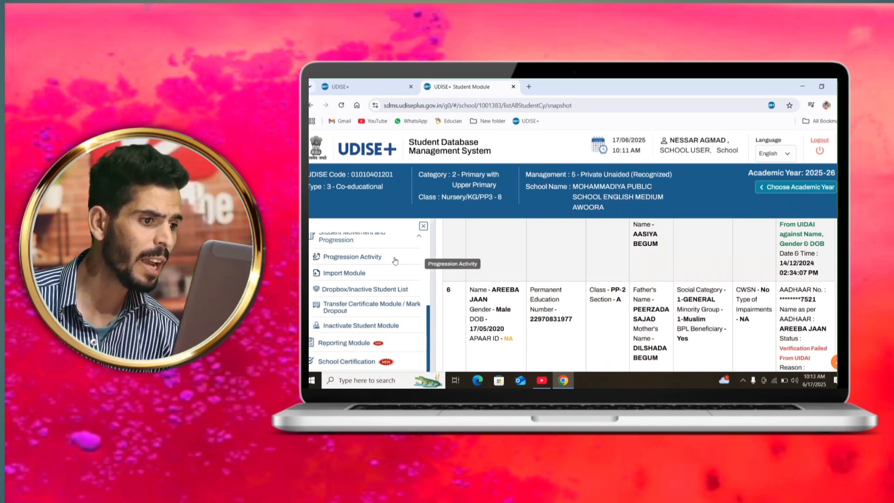
left_click(361, 257)
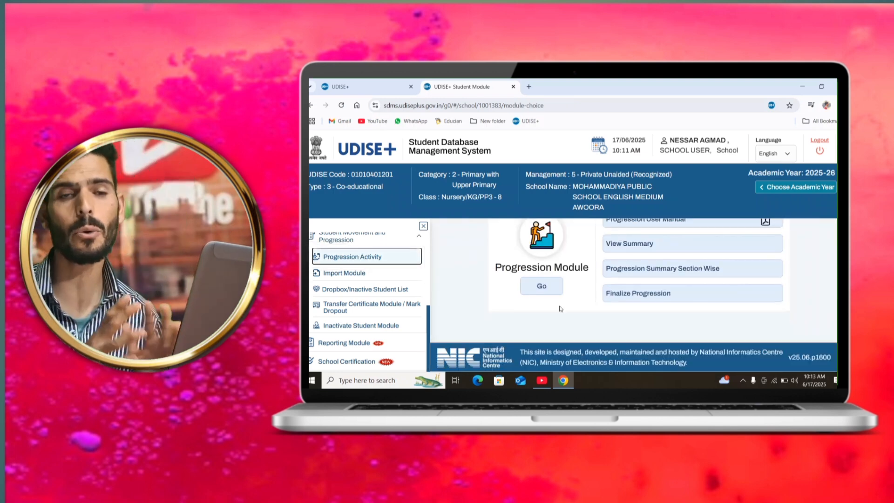
Step: Open the Progression User Manual, skim its pages up to page 4 and return to the student module
scroll(561, 309, "up", 1)
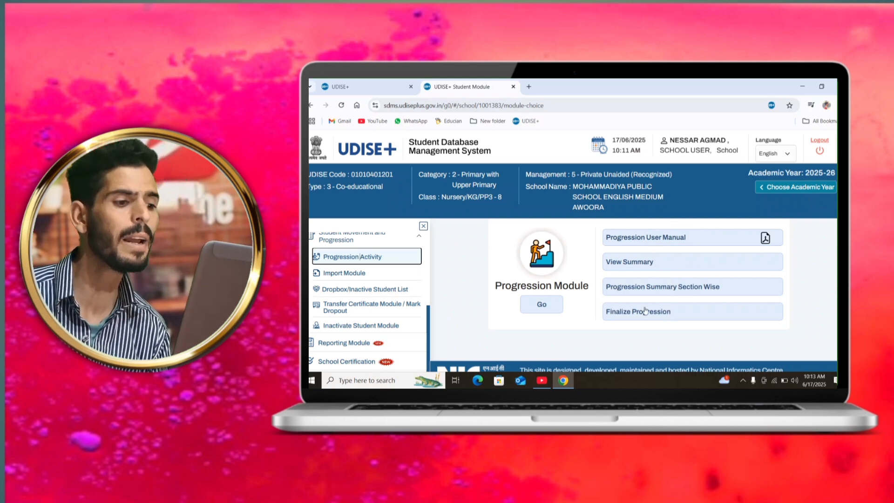
left_click(670, 242)
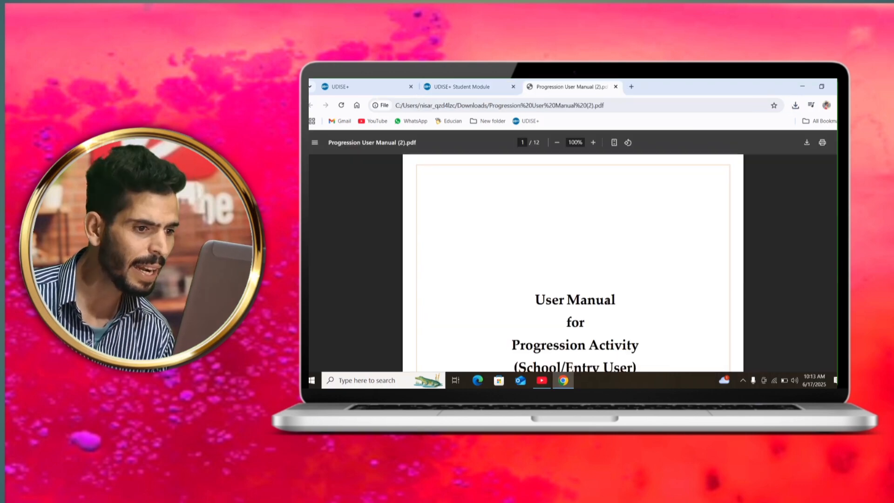
scroll(607, 302, "down", 10)
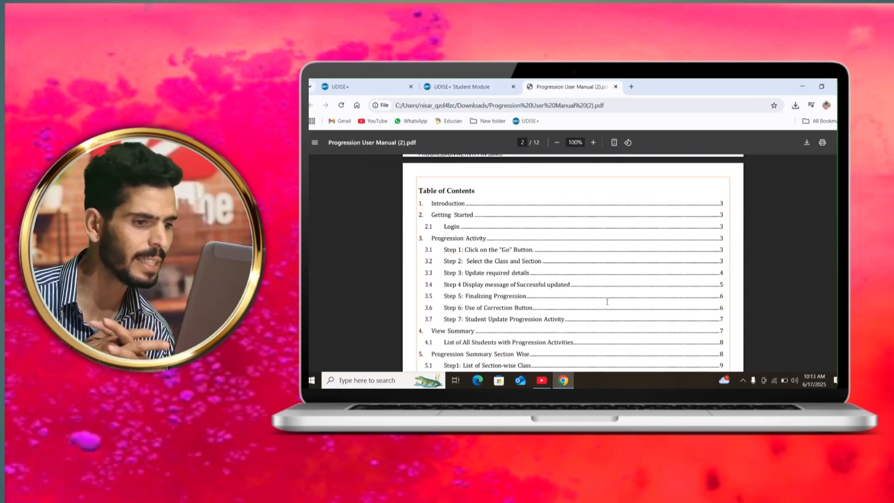
scroll(607, 301, "down", 10)
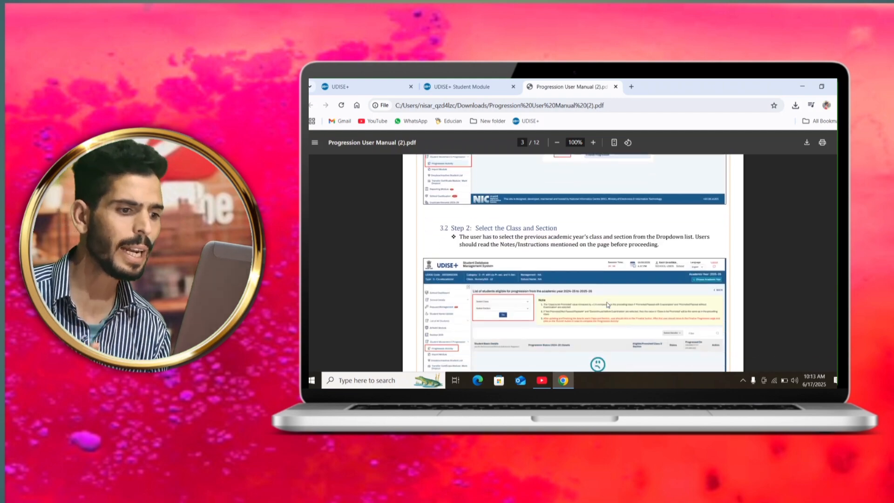
scroll(607, 304, "down", 10)
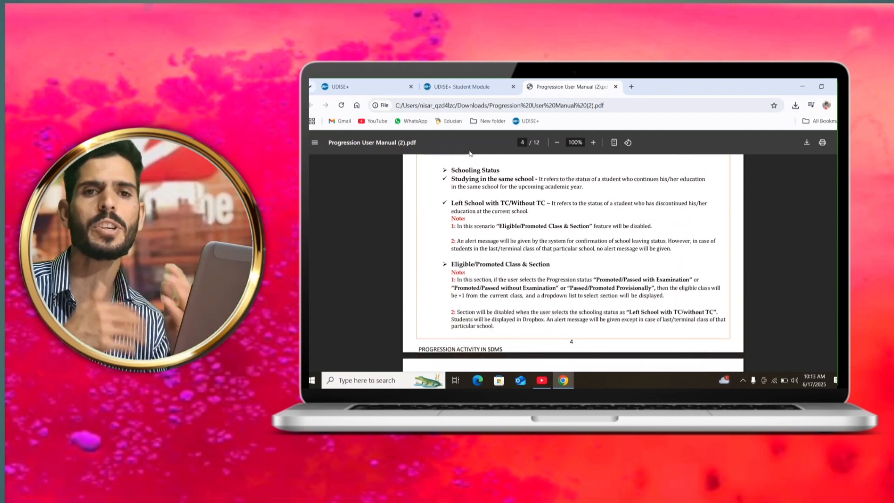
left_click(499, 85)
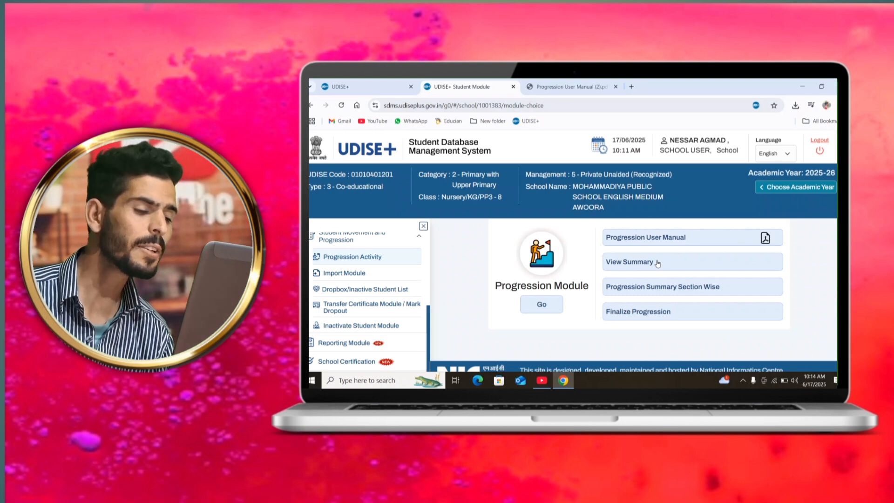
Step: Review the progression summary of all students and the section-wise progression summary for 2024-25
left_click(658, 262)
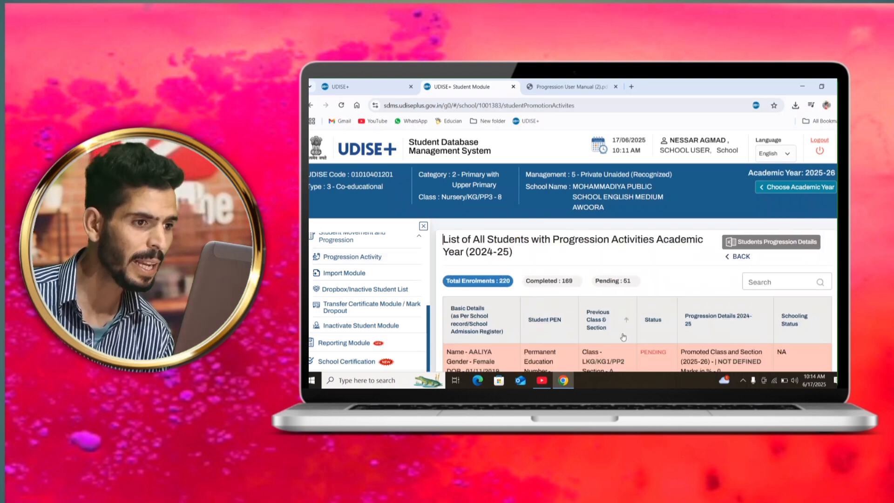
scroll(623, 337, "down", 1)
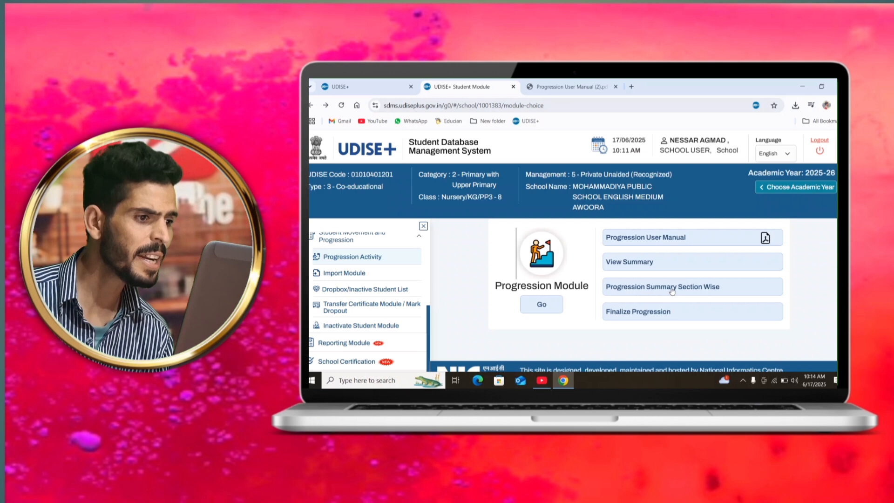
left_click(671, 288)
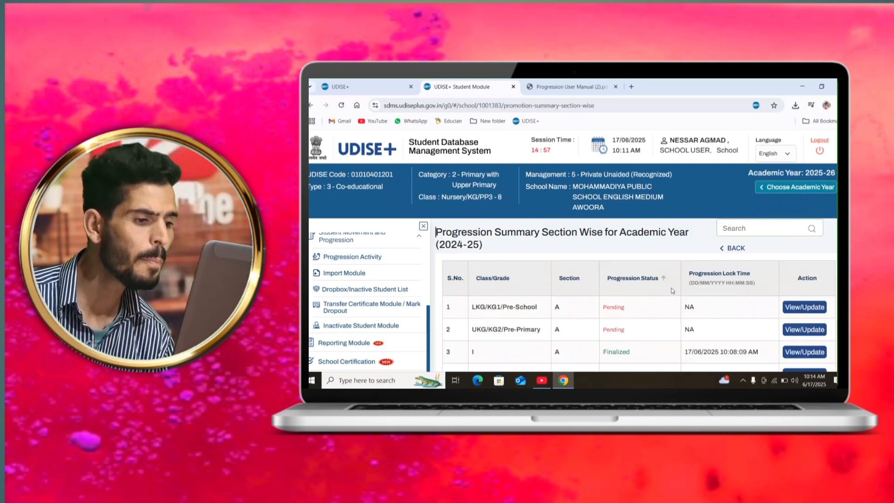
scroll(691, 328, "down", 5)
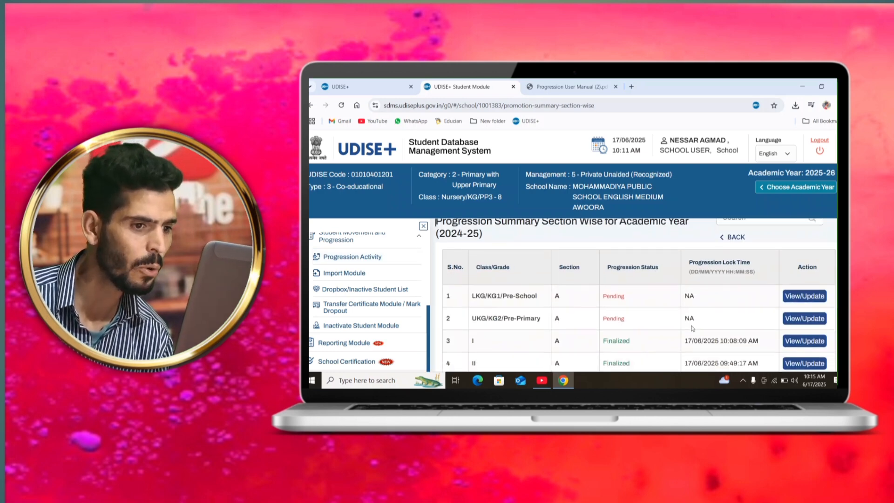
scroll(692, 328, "down", 2)
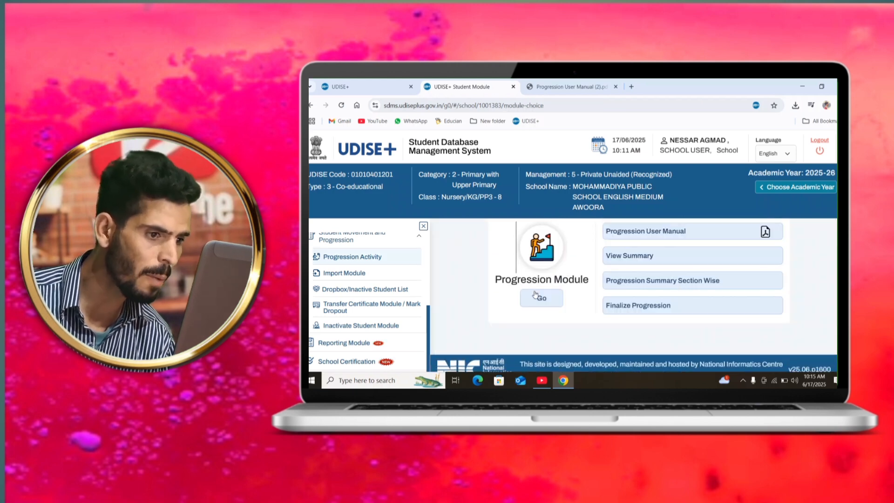
Step: Enter the Progression Module to reach the students eligible for progression from 2024-25 to 2025-26
scroll(535, 294, "down", 1)
scroll(535, 294, "up", 1)
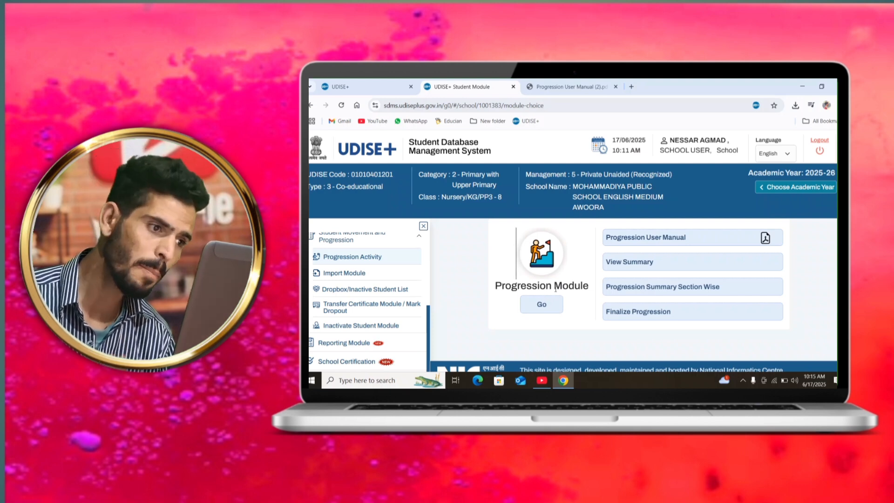
double_click(509, 286)
left_click(545, 306)
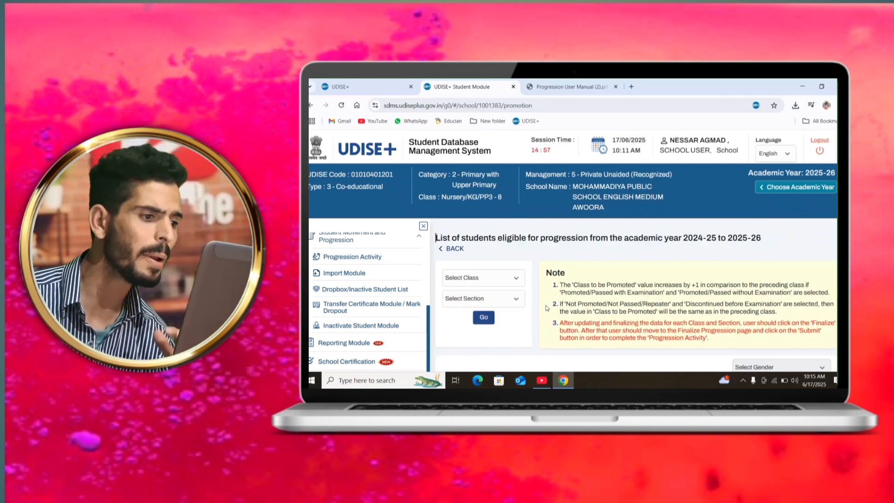
Step: List the students eligible for progression in class UKG/KG2/PP1, section A
left_click(505, 279)
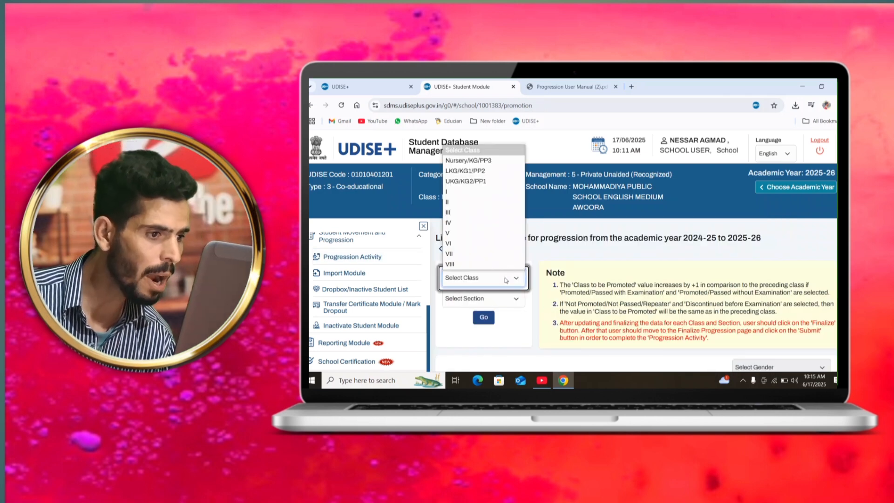
left_click(500, 181)
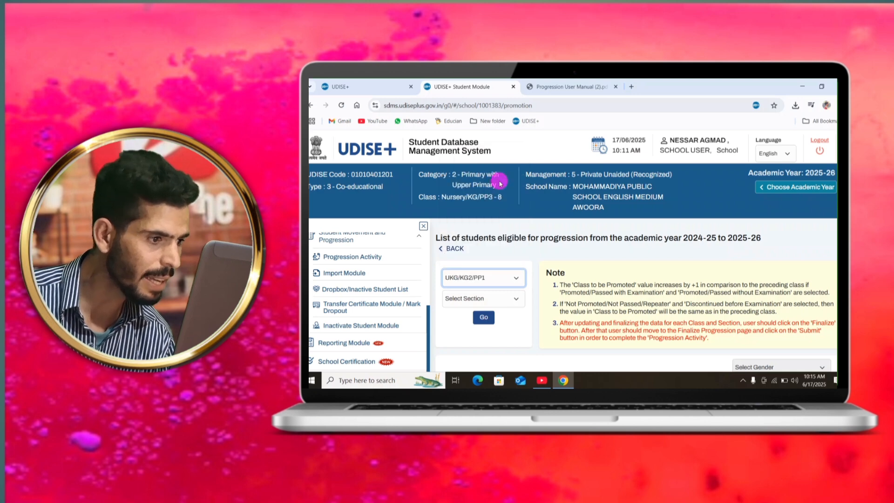
left_click(496, 296)
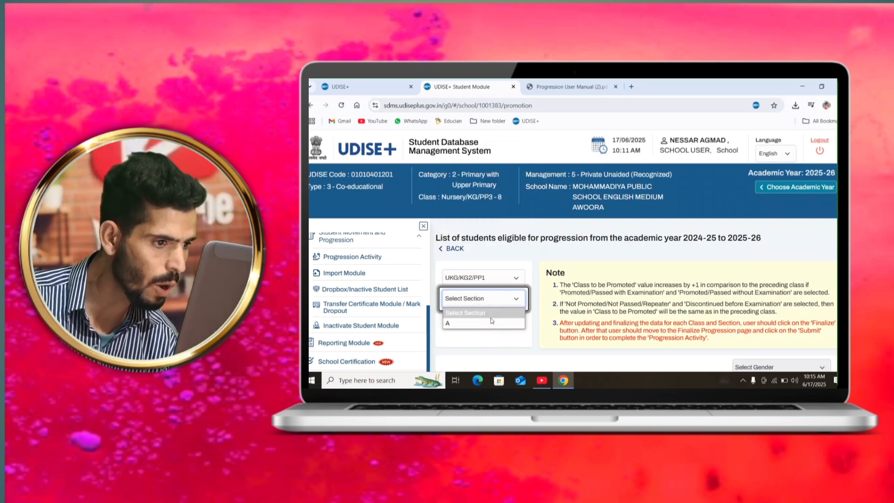
left_click(492, 323)
left_click(483, 313)
scroll(601, 350, "down", 2)
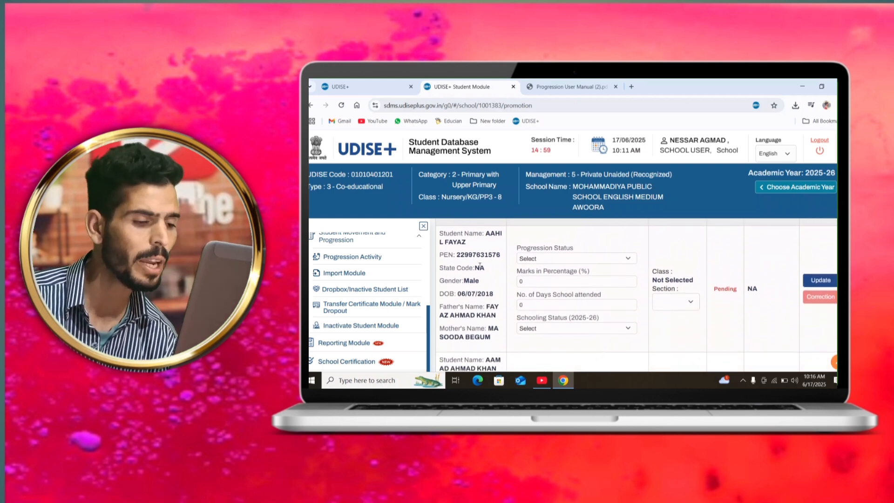
Step: Try the progression statuses Promoted(by Examination) and Not Promoted/Repeater for the first student in the list
left_click(559, 261)
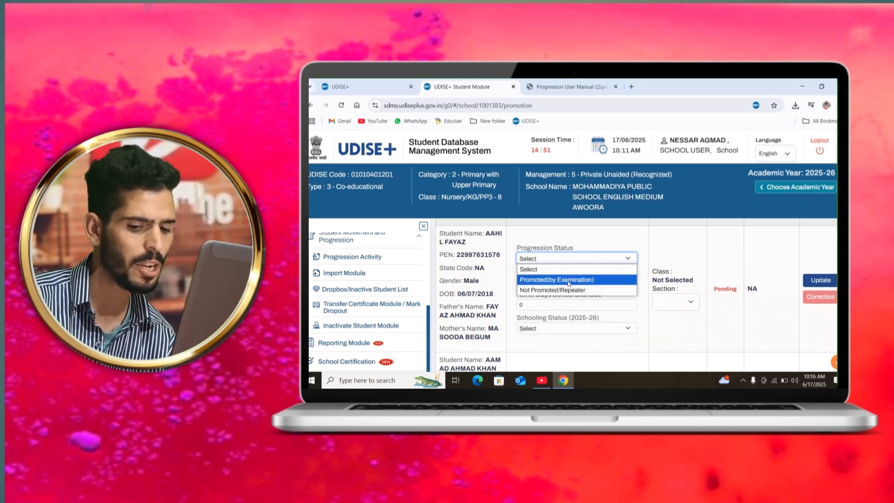
left_click(568, 279)
left_click(568, 280)
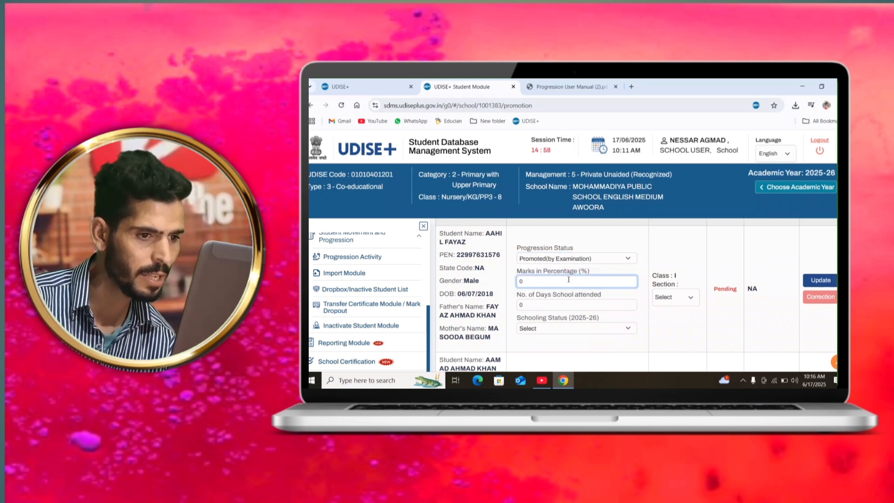
left_click(599, 259)
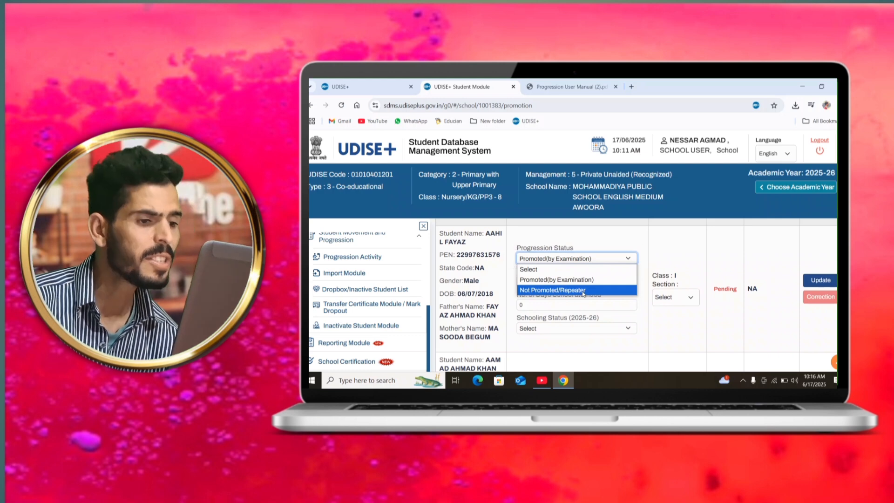
left_click(581, 290)
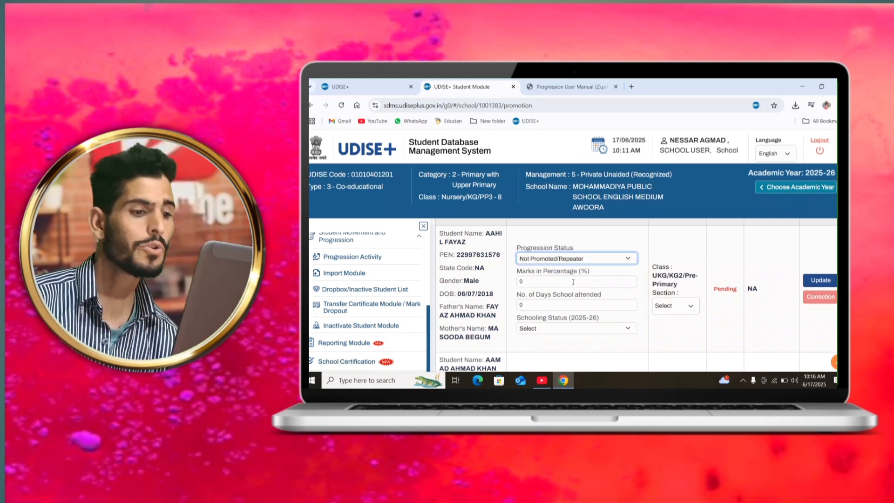
Step: Set the first student as promoted by examination to Class I, with 80 % marks and 190 days of school attended
left_click(573, 282)
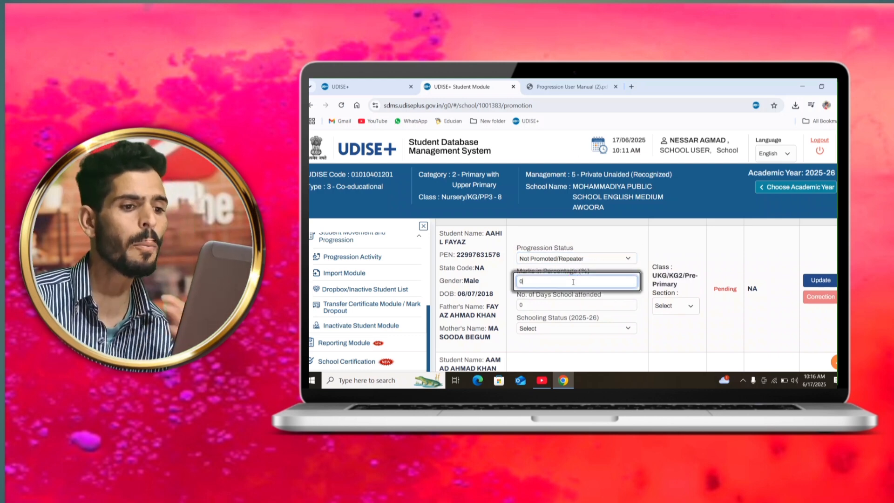
left_click(564, 304)
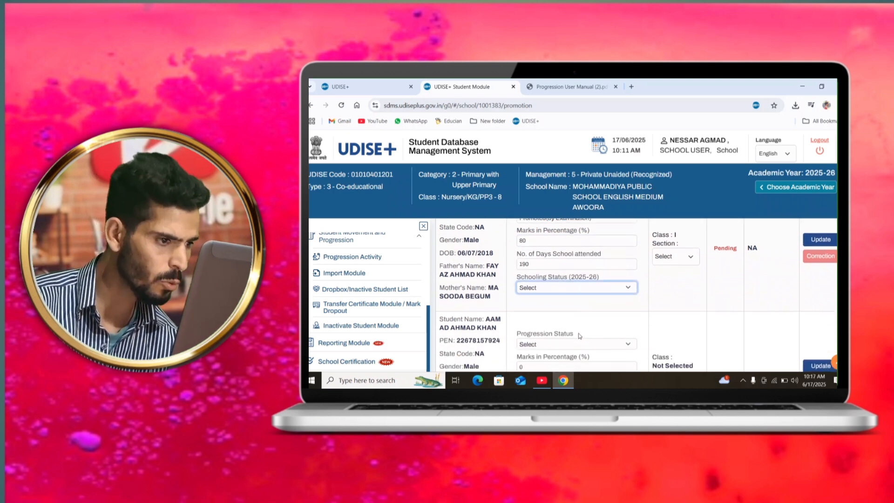
scroll(582, 300, "down", 1)
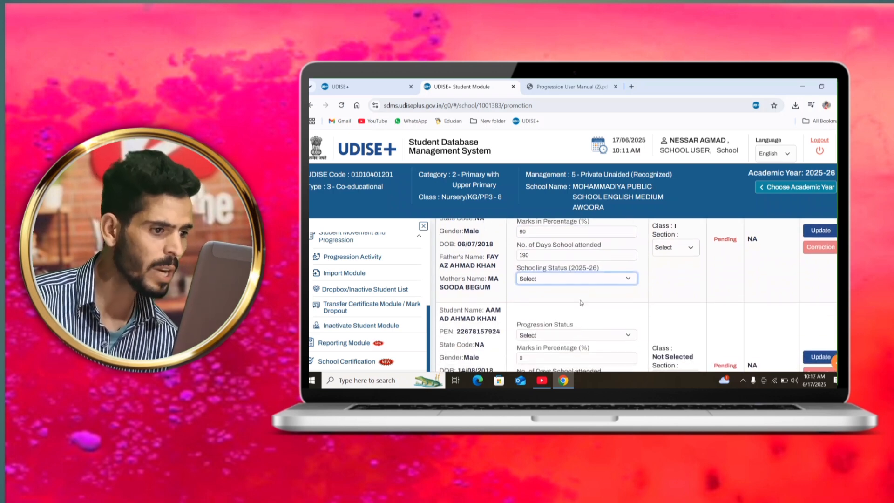
Step: Set the first student's schooling status for 2025-26 to Studying in Same School
left_click(585, 279)
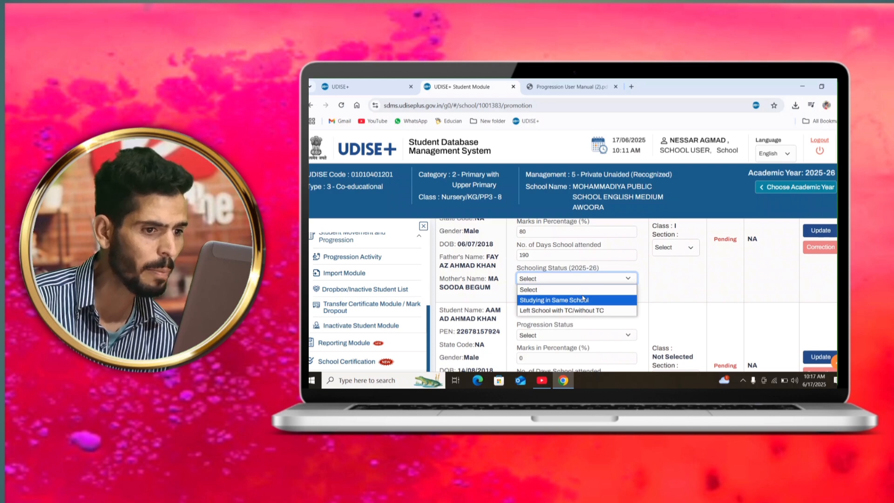
left_click(582, 296)
scroll(581, 335, "up", 1)
scroll(579, 335, "down", 1)
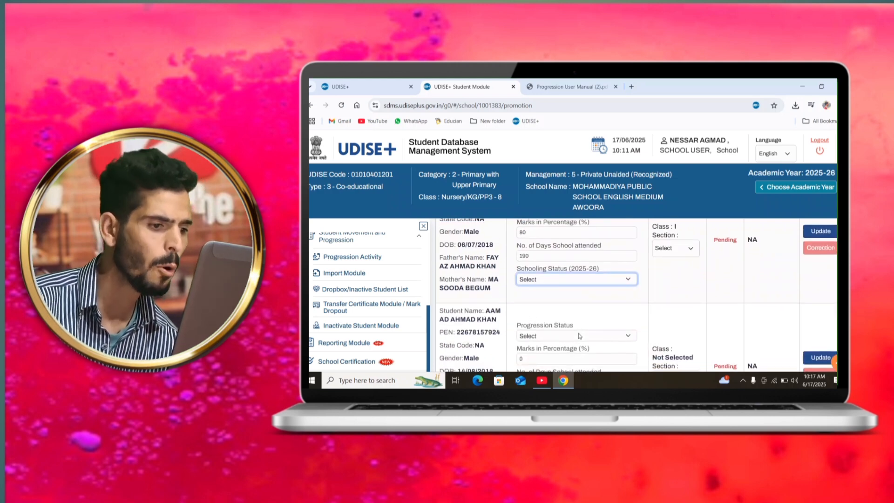
left_click(585, 279)
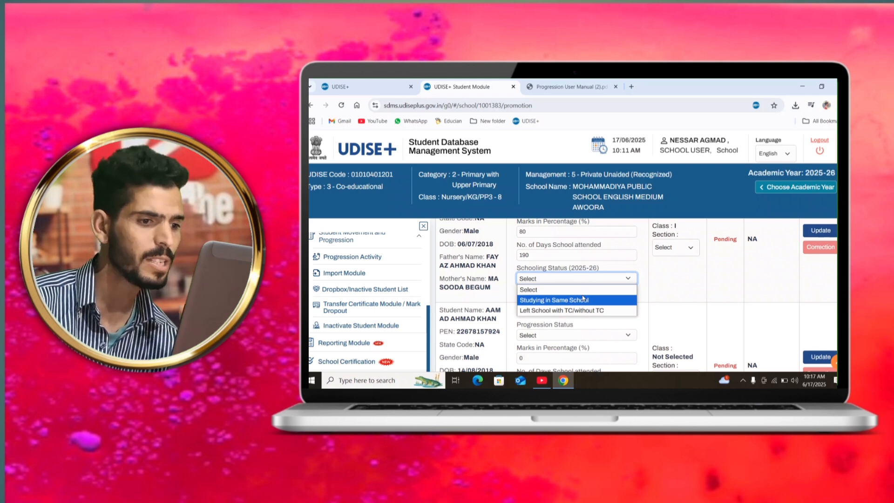
left_click(583, 299)
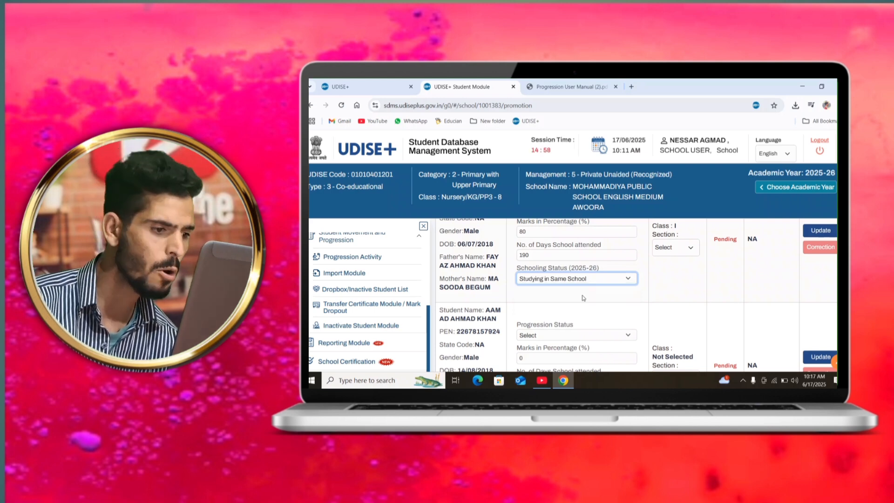
Step: Assign the first student to section A of Class I and save the progression record
left_click(678, 245)
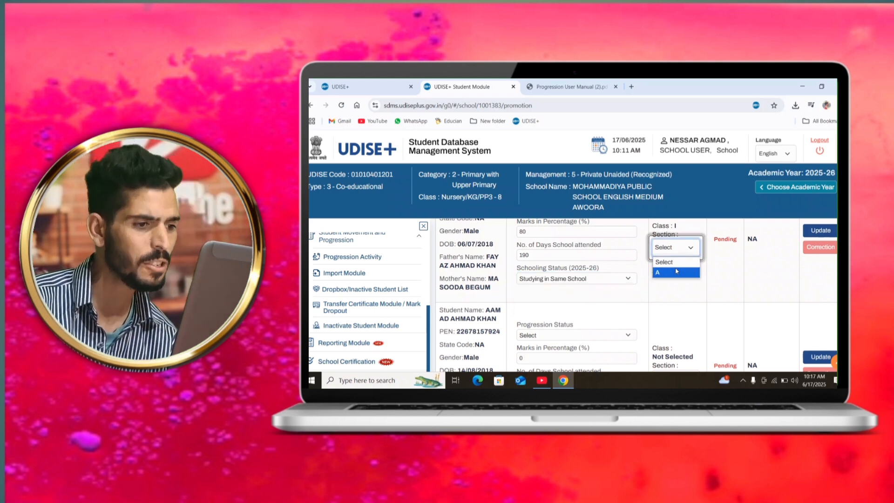
left_click(676, 272)
left_click(820, 231)
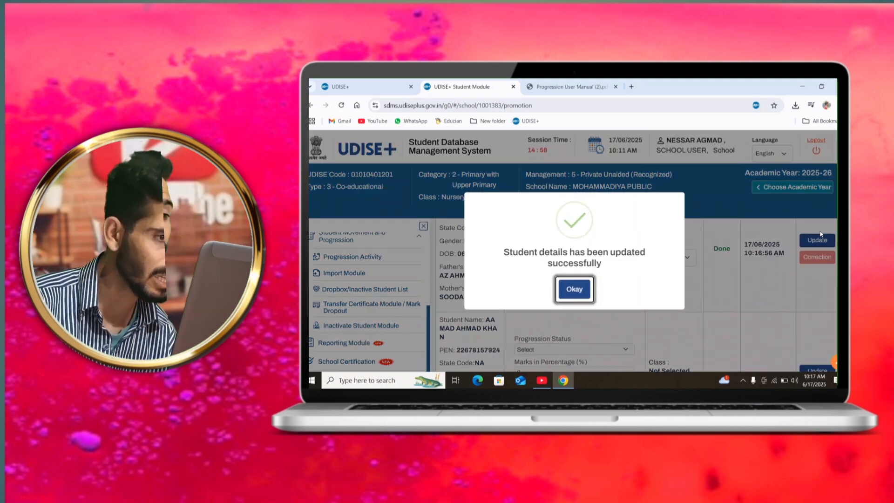
left_click(571, 289)
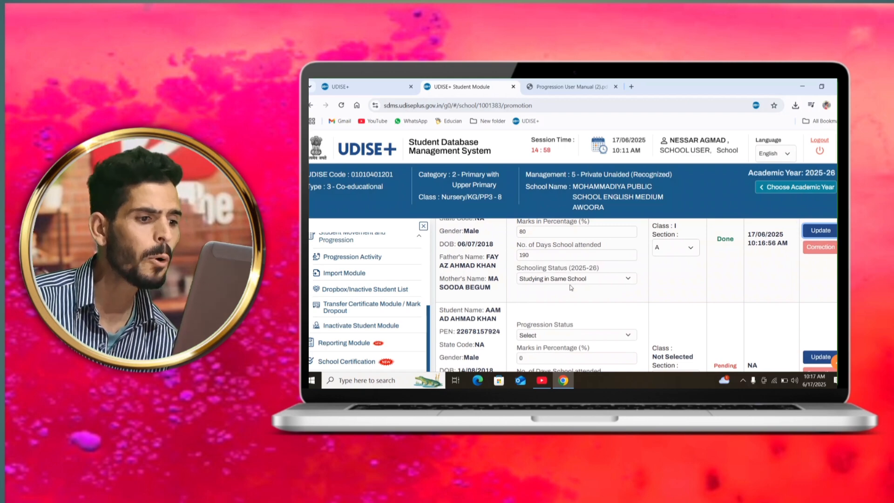
Step: Try to finalize the progression of class UKG/KG2/Pre-Primary, section A
scroll(571, 287, "down", 5)
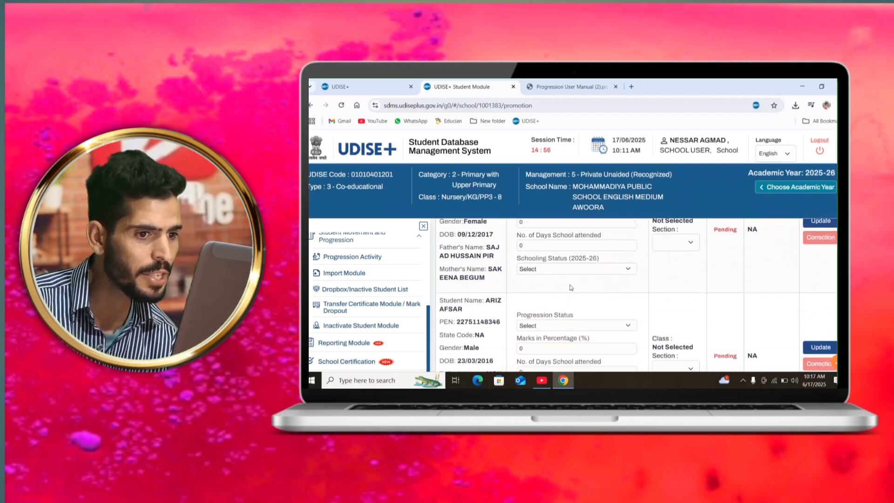
scroll(571, 288, "down", 4)
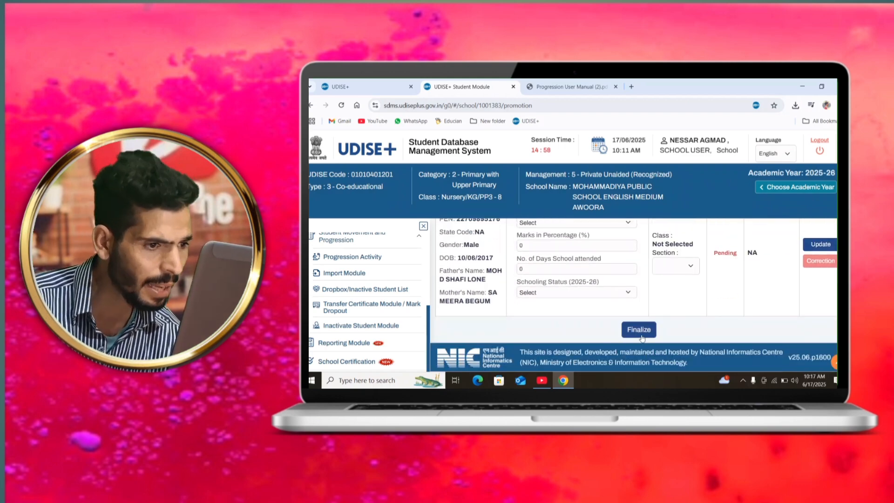
left_click(641, 335)
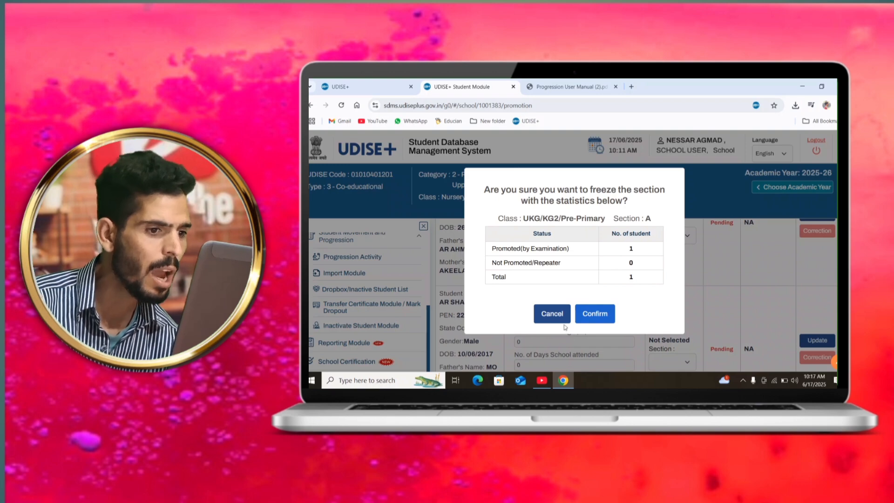
left_click(595, 314)
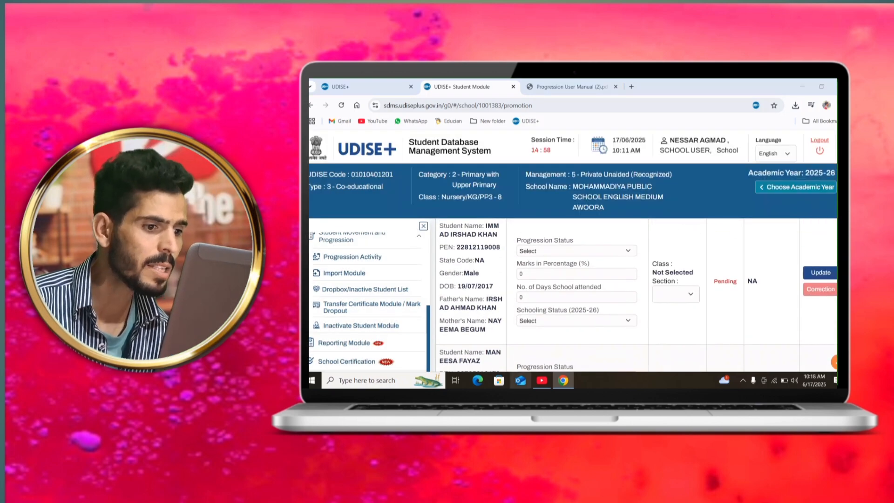
Step: Return to the Progression Module overview and open Finalize Progression for academic year 2024-25
scroll(578, 324, "up", 20)
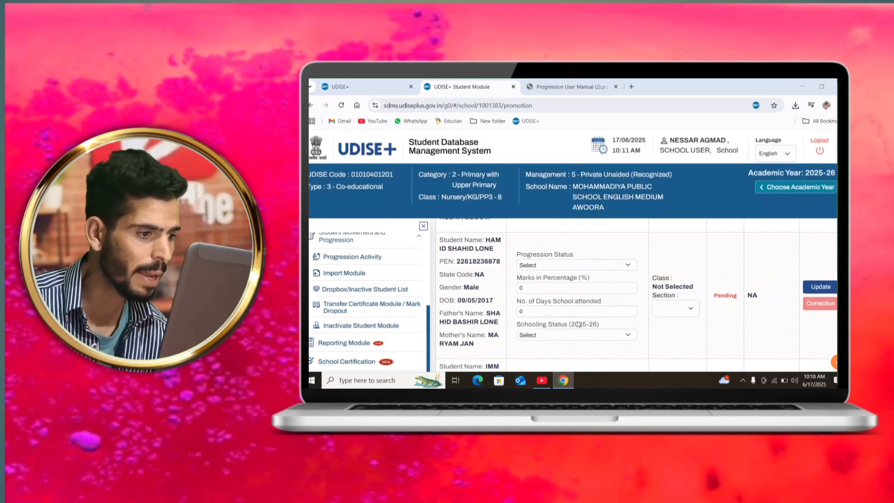
scroll(578, 324, "up", 10)
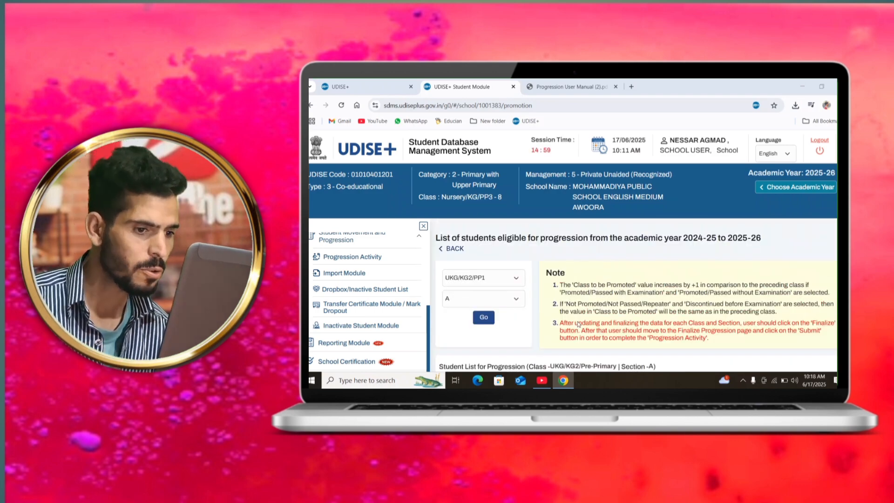
left_click(457, 248)
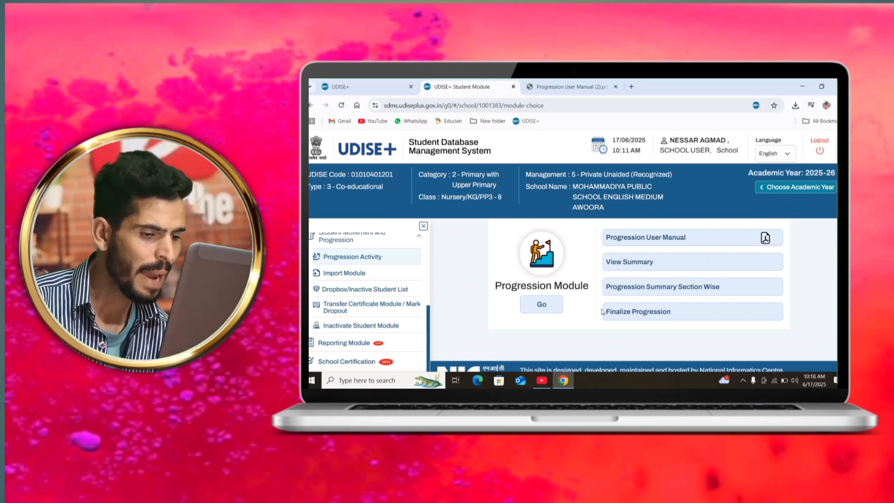
left_click(652, 311)
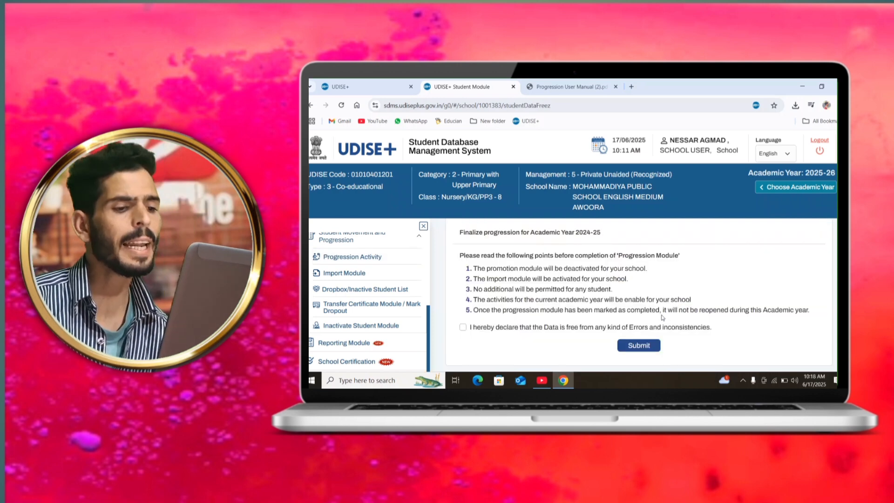
Step: Tick and clear the declaration that the data is free from errors and inconsistencies, without submitting it
left_click(463, 327)
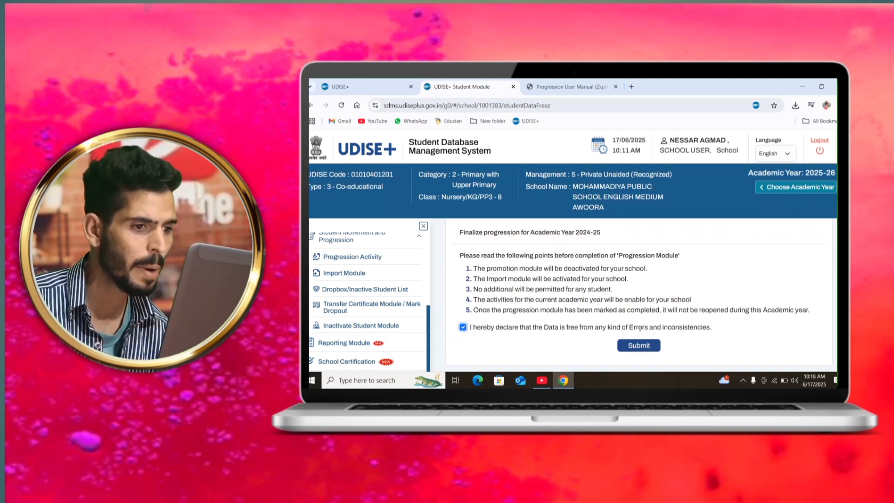
left_click(463, 328)
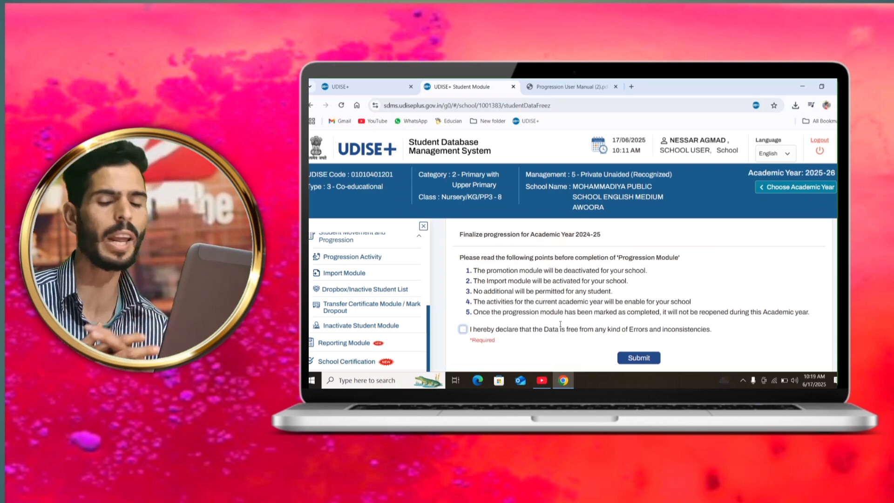
scroll(561, 326, "down", 2)
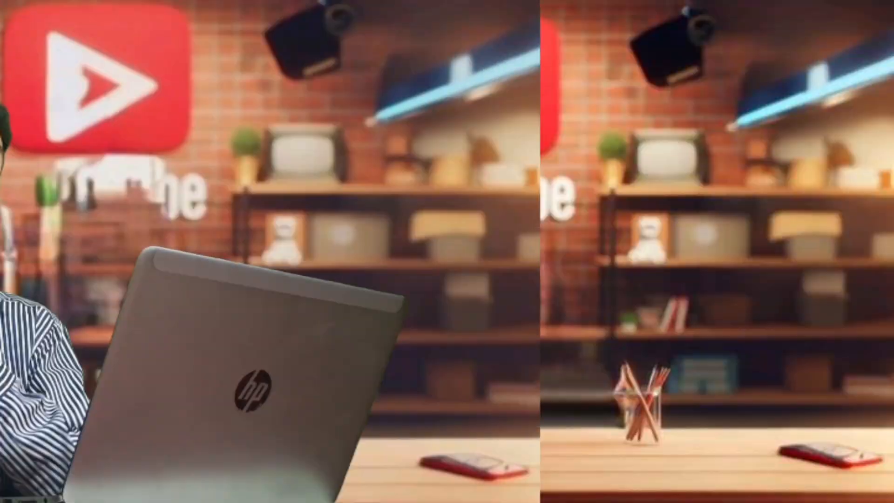